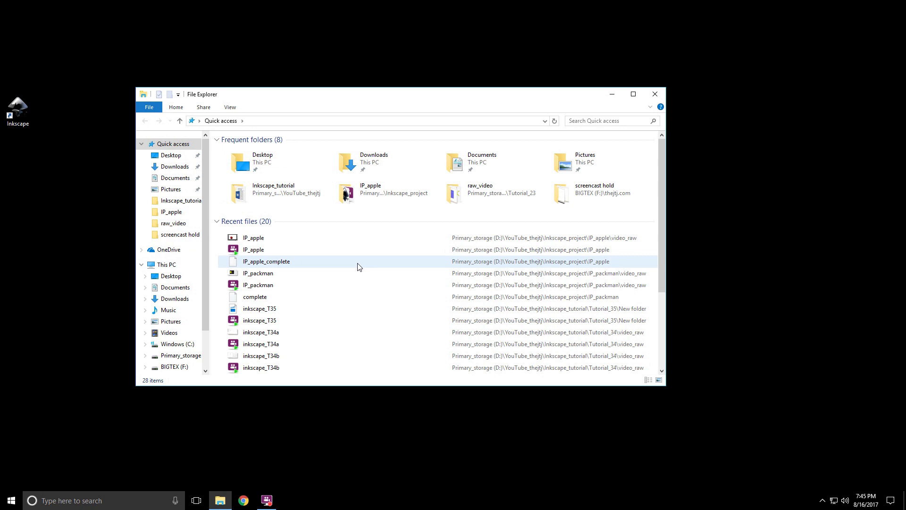
# Drag the File Explorer window's bottom edge down so more recent files show
pyautogui.moveTo(405, 388); pyautogui.dragTo(410, 459)
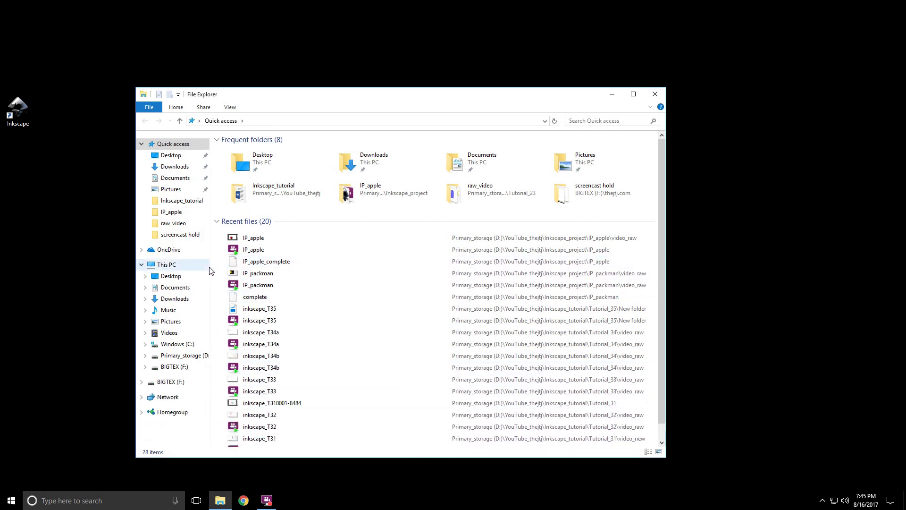
# Widen the navigation pane, then expand and collapse Quick access and This PC, leaving both collapsed
pyautogui.moveTo(212, 269); pyautogui.dragTo(318, 271)
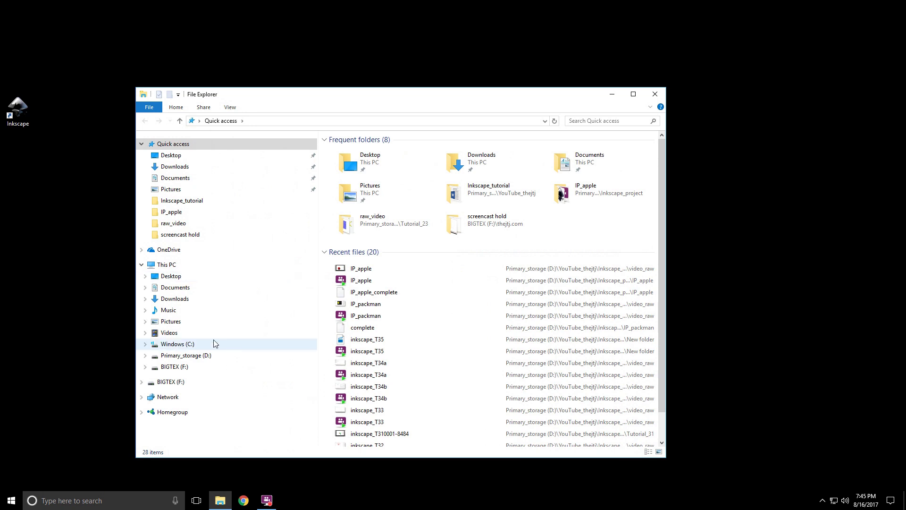
pyautogui.click(142, 265)
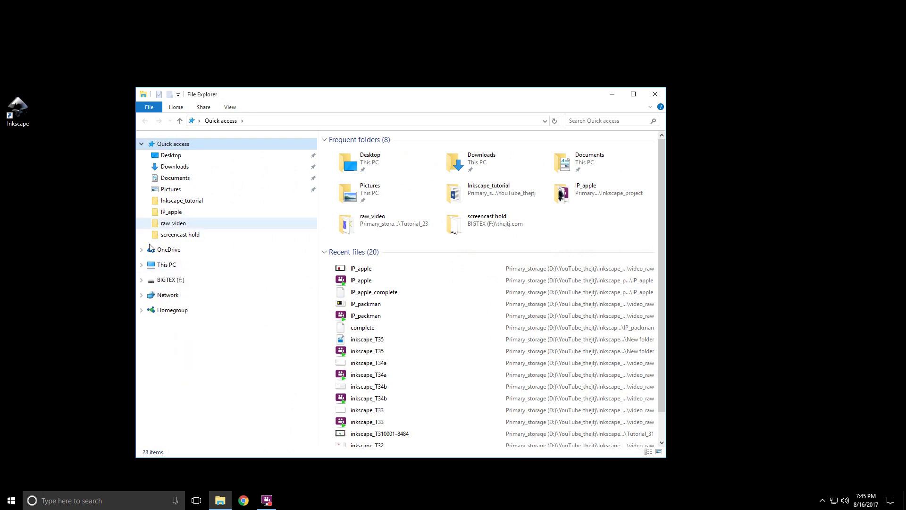
pyautogui.click(141, 143)
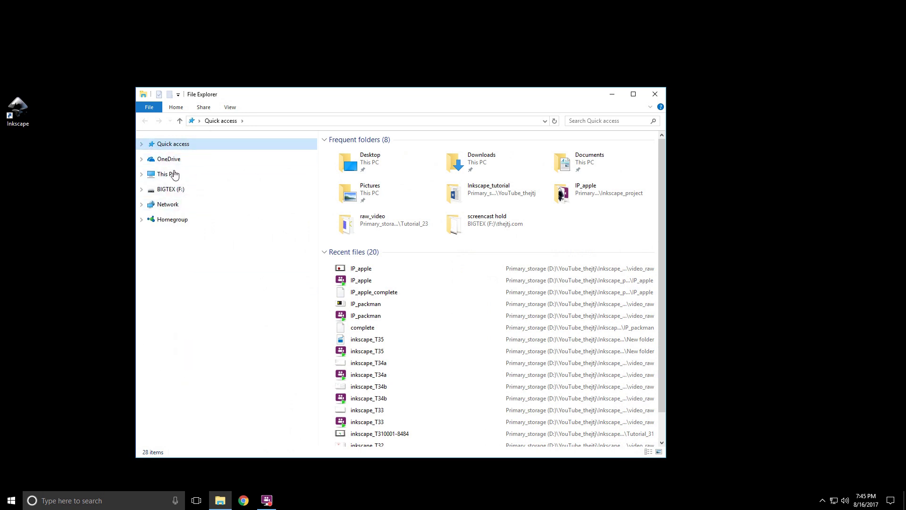
pyautogui.click(141, 144)
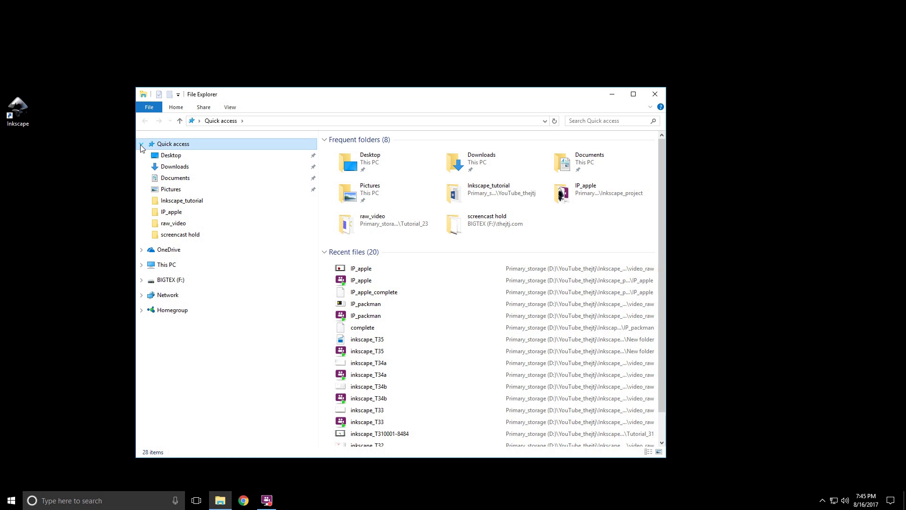
pyautogui.click(141, 145)
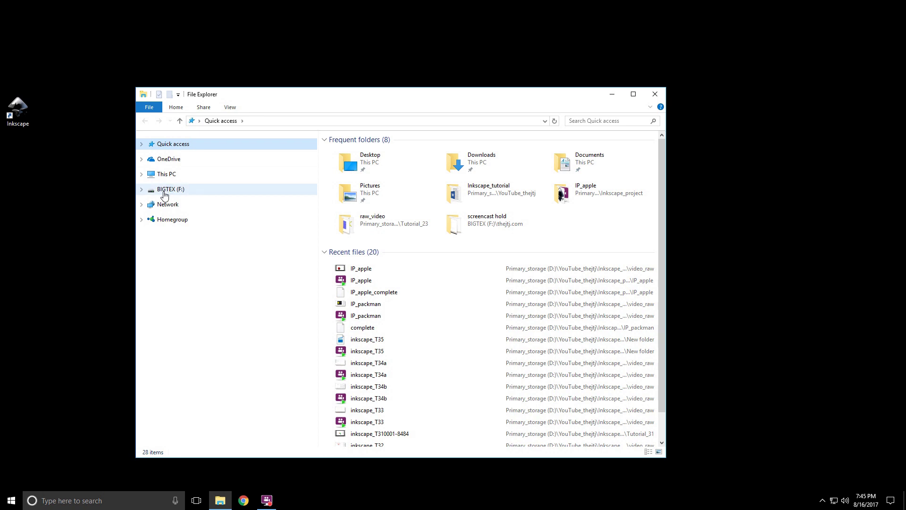
pyautogui.click(142, 175)
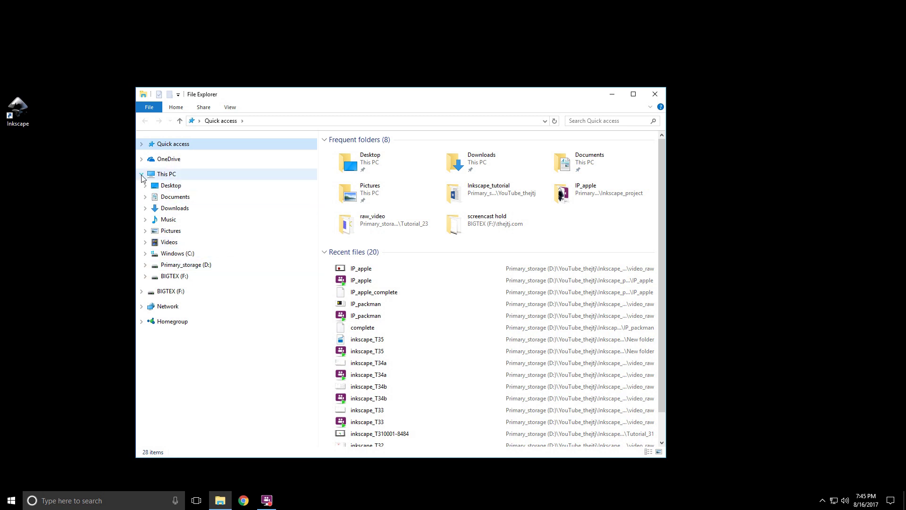
pyautogui.click(141, 174)
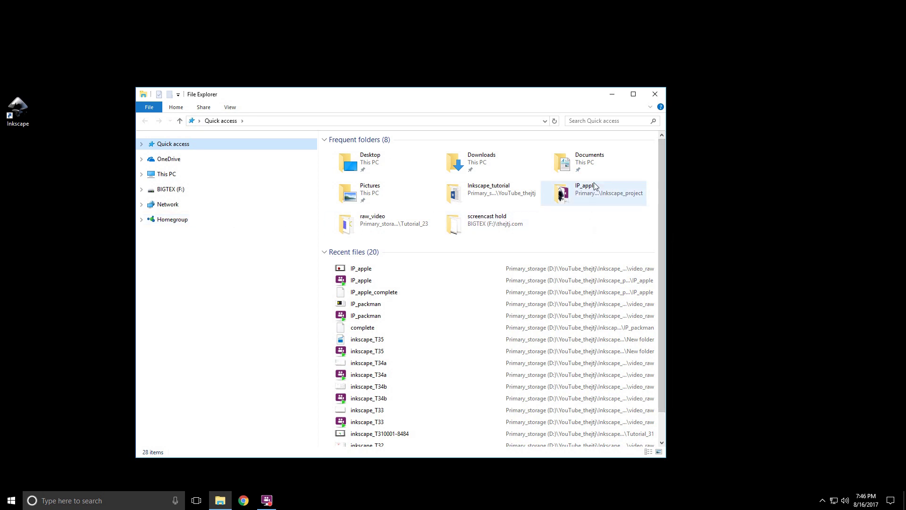
# Open Documents, narrow the navigation pane again, and create a new folder there
pyautogui.doubleClick(579, 163)
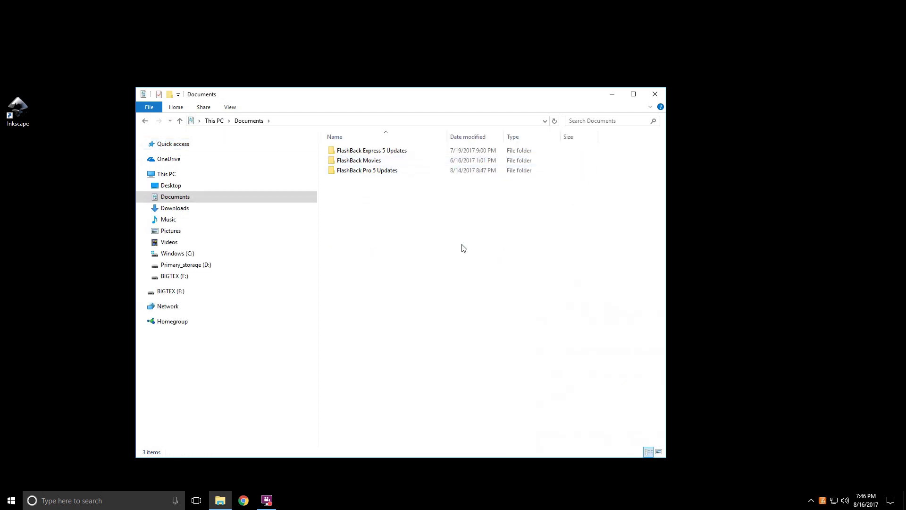
pyautogui.moveTo(318, 245); pyautogui.dragTo(206, 246)
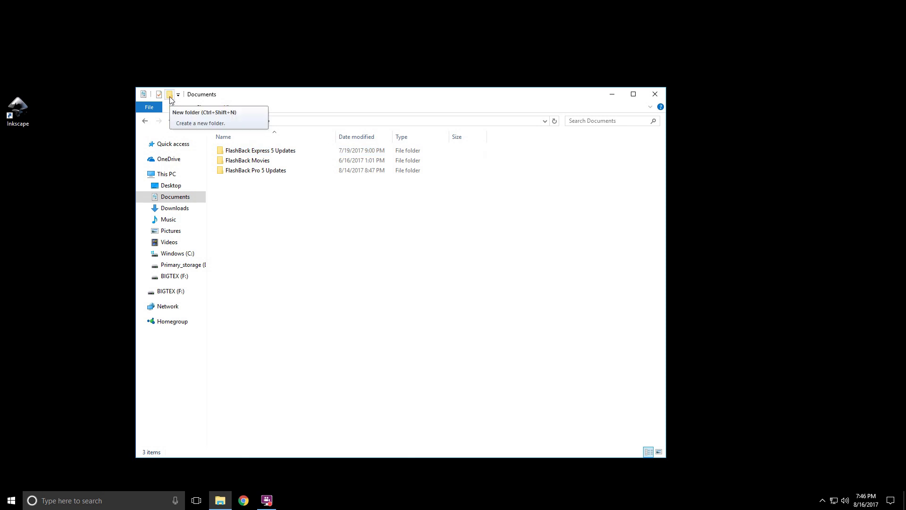
pyautogui.rightClick(267, 237)
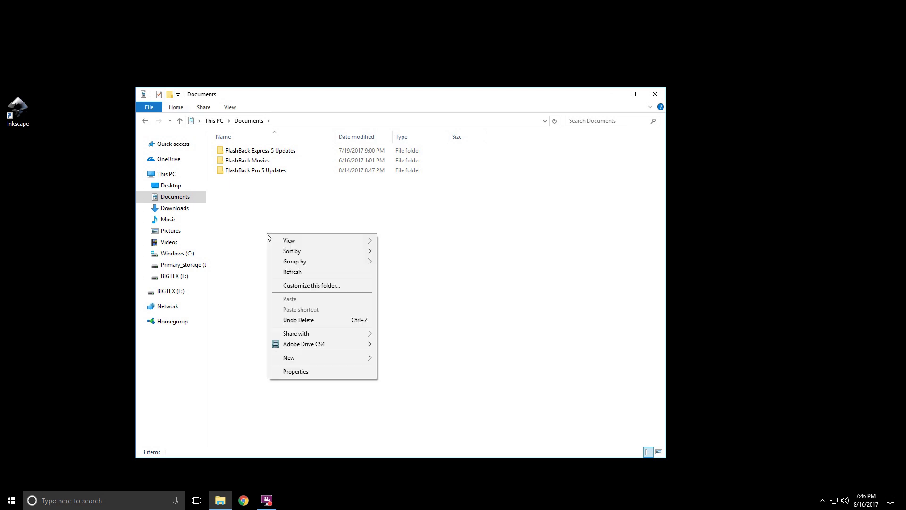
pyautogui.moveTo(315, 357)
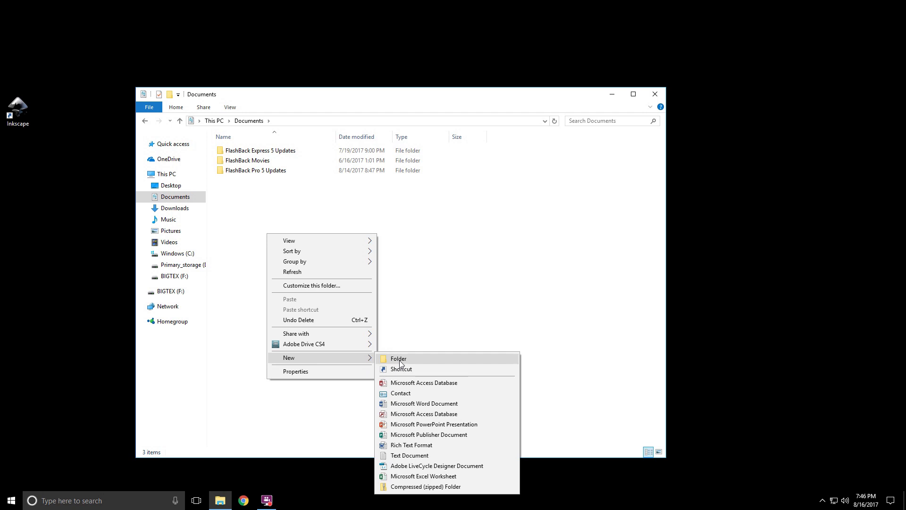
pyautogui.click(401, 320)
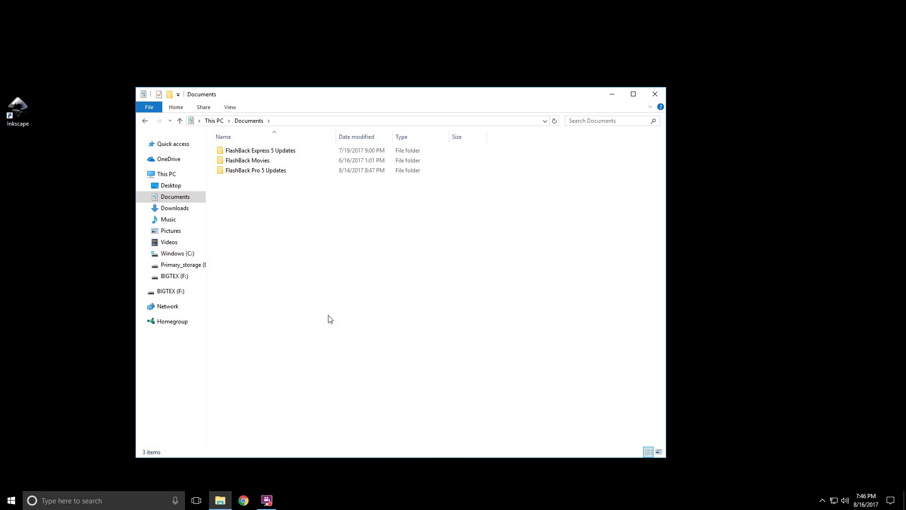
pyautogui.hotkey('ctrl', 'shift', 'n')
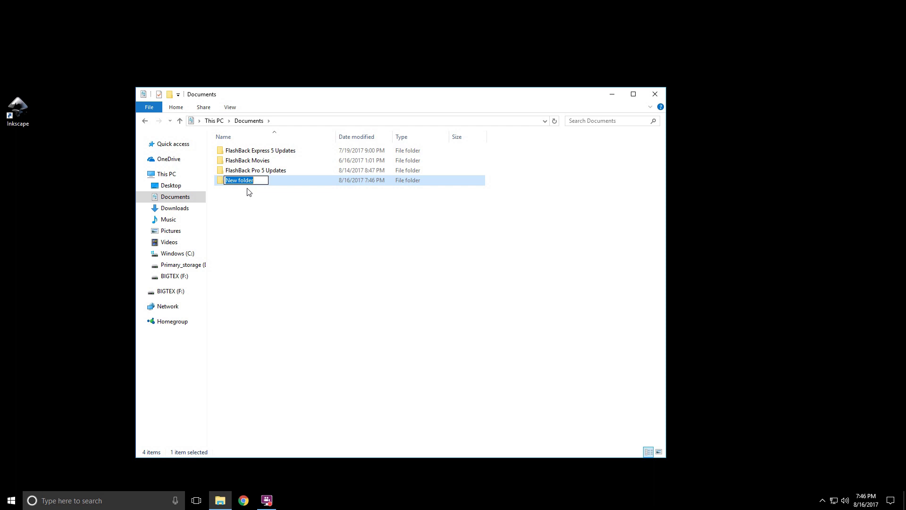
# Name the new folder 'thejtj_date'
pyautogui.write('thejtj')
pyautogui.write('_date')
# Commit the folder name, then preview Extra large icons, Medium icons, Tiles and List layouts
pyautogui.click(271, 234)
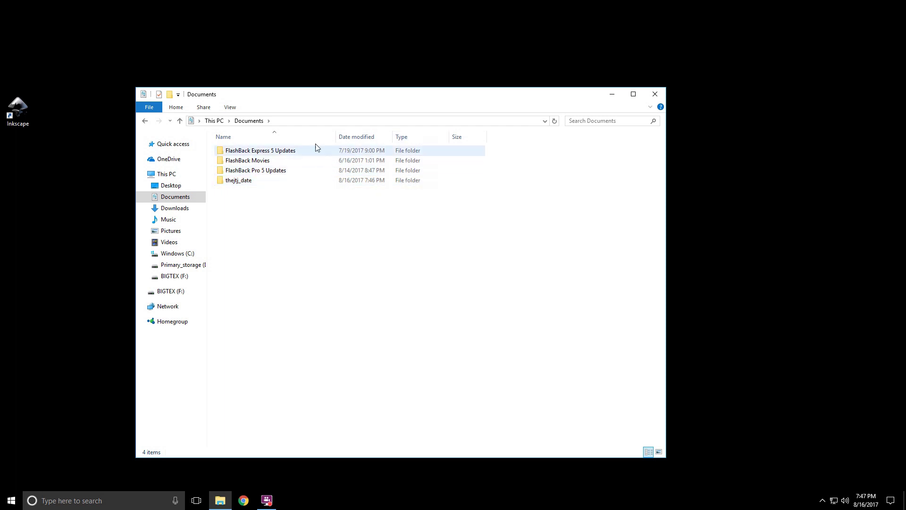
pyautogui.click(231, 107)
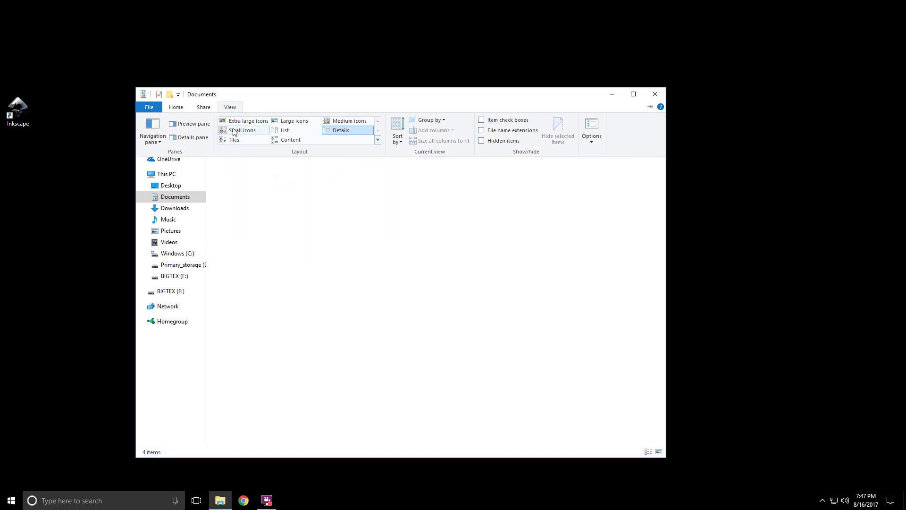
pyautogui.click(248, 121)
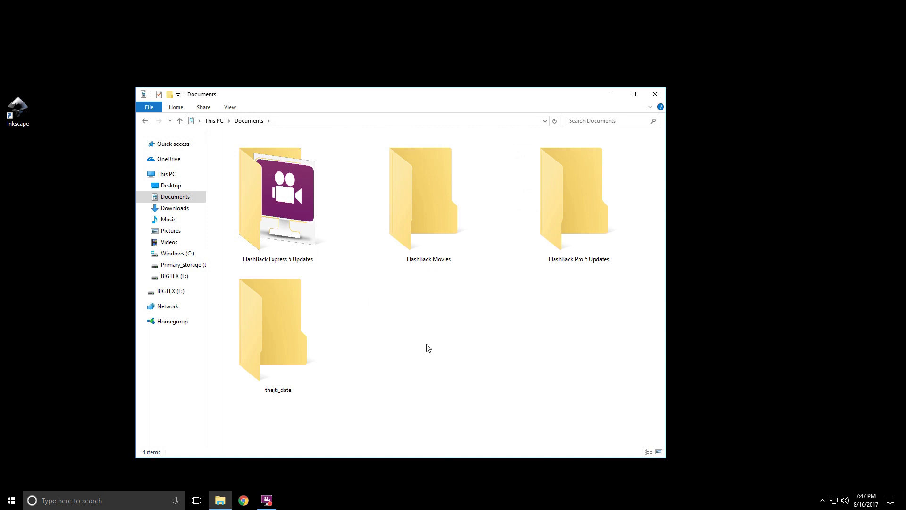
pyautogui.click(231, 109)
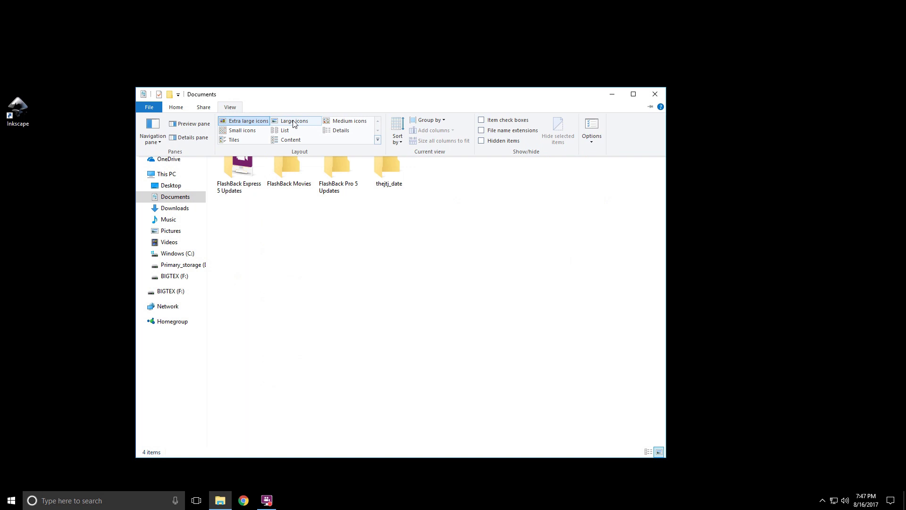
pyautogui.click(346, 121)
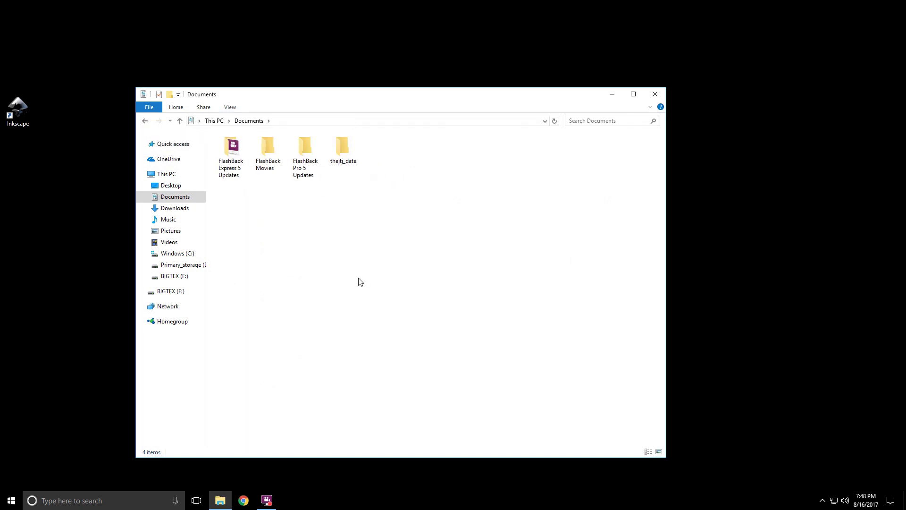
pyautogui.click(230, 108)
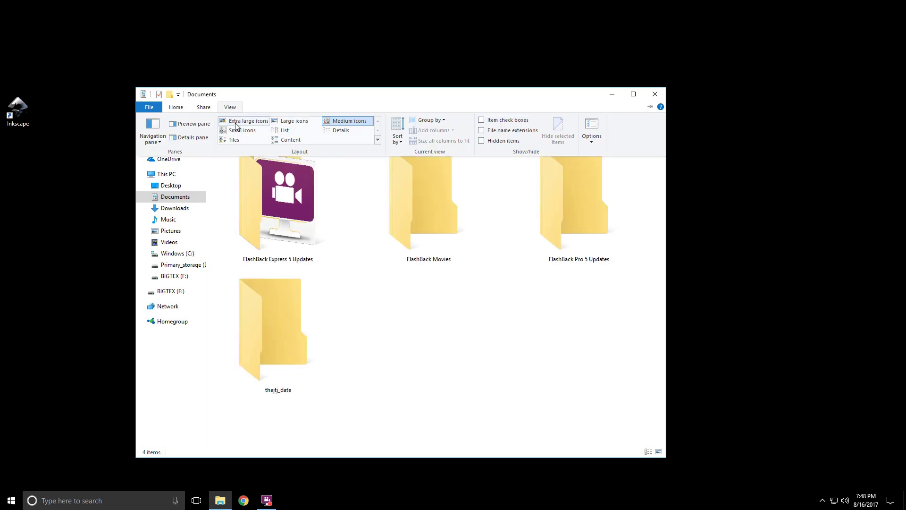
pyautogui.click(235, 142)
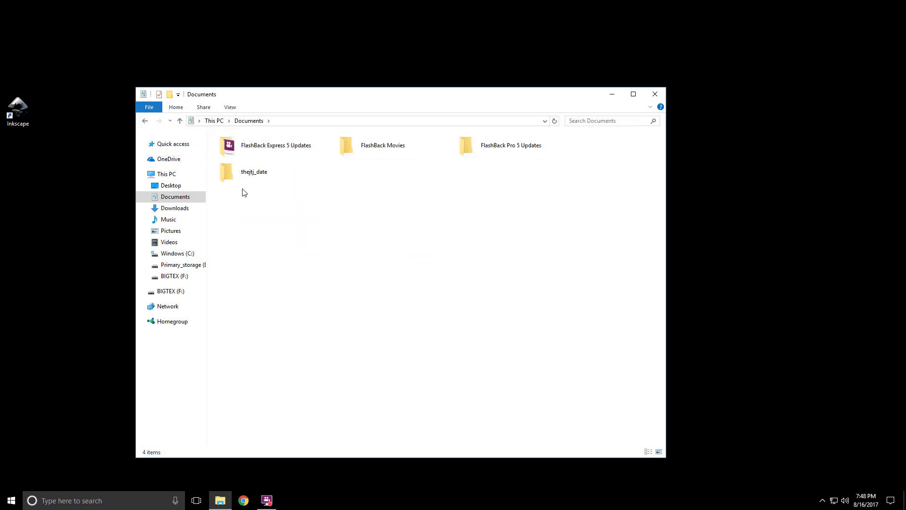
pyautogui.click(234, 110)
pyautogui.click(284, 130)
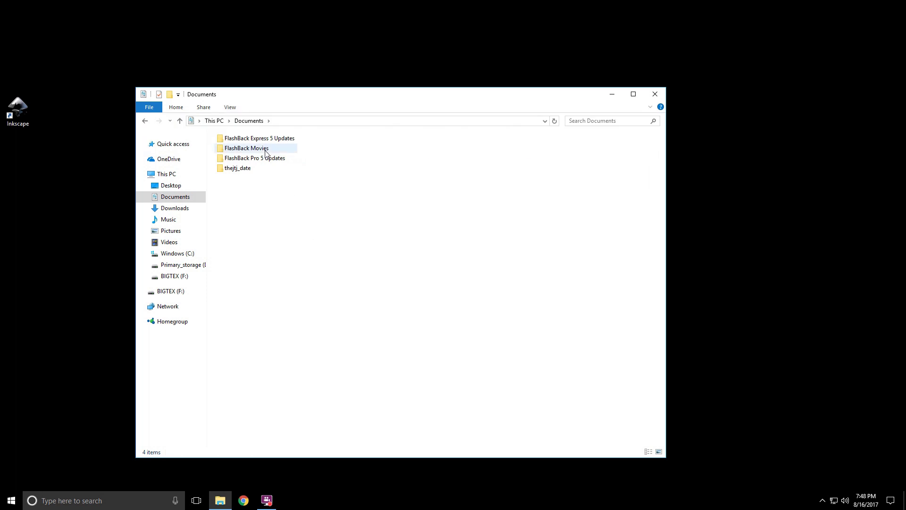
# Try Details, Tiles and Content layouts, finishing with Details view
pyautogui.click(227, 109)
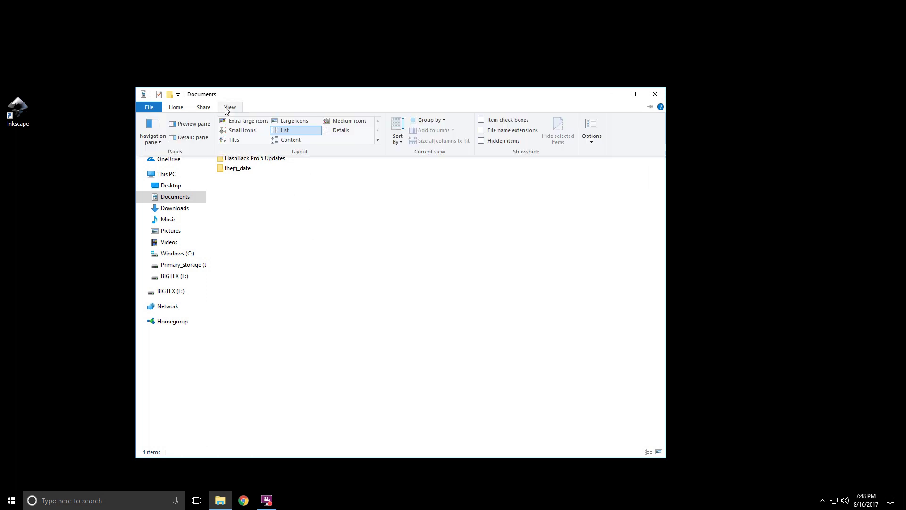
pyautogui.click(341, 130)
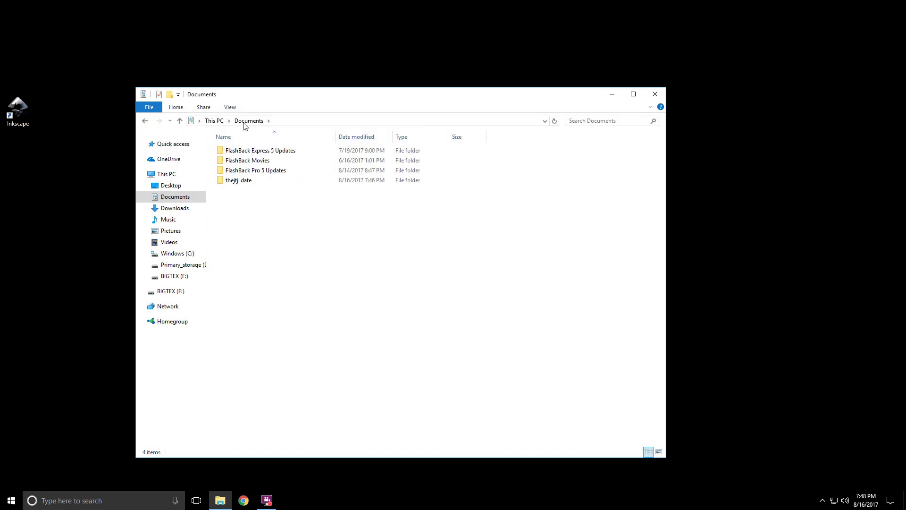
pyautogui.click(230, 107)
pyautogui.click(243, 139)
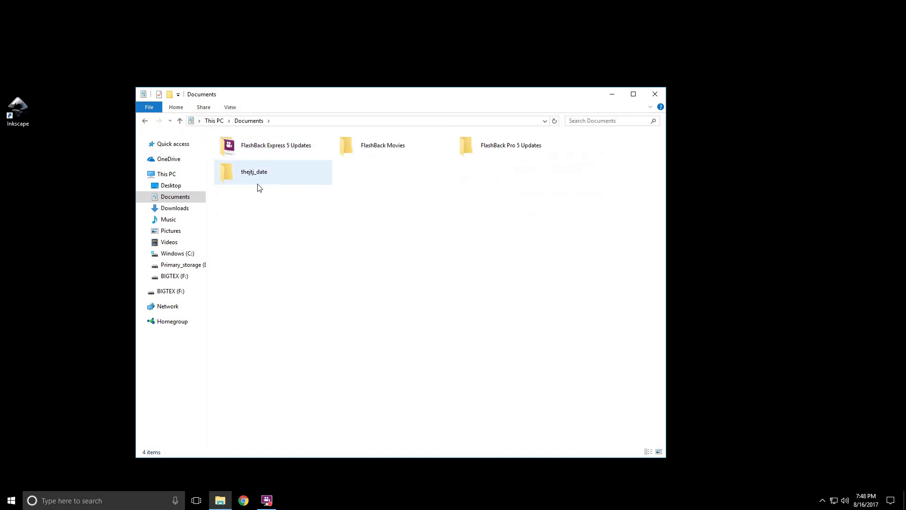
pyautogui.click(230, 107)
pyautogui.click(290, 139)
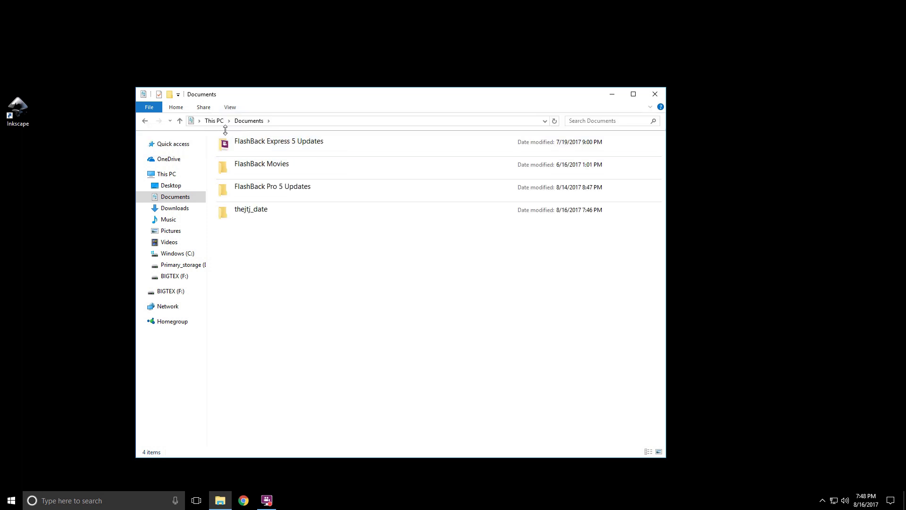
pyautogui.click(230, 107)
pyautogui.click(335, 131)
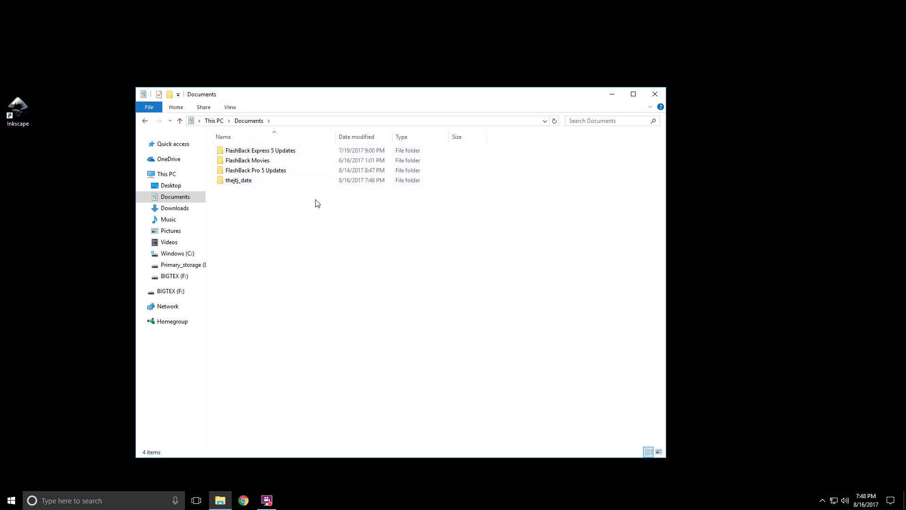
# Toggle the Name sort both ways, then sort by Date modified with oldest first
pyautogui.click(275, 136)
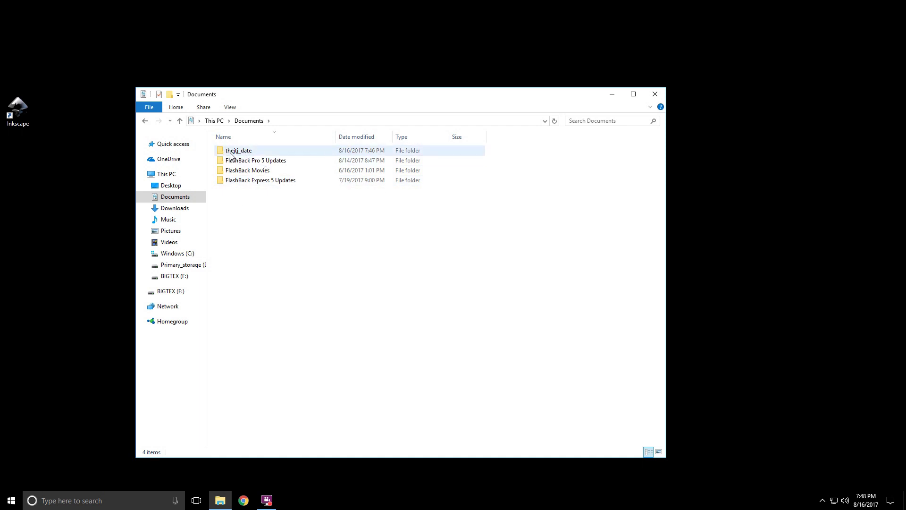
pyautogui.click(291, 142)
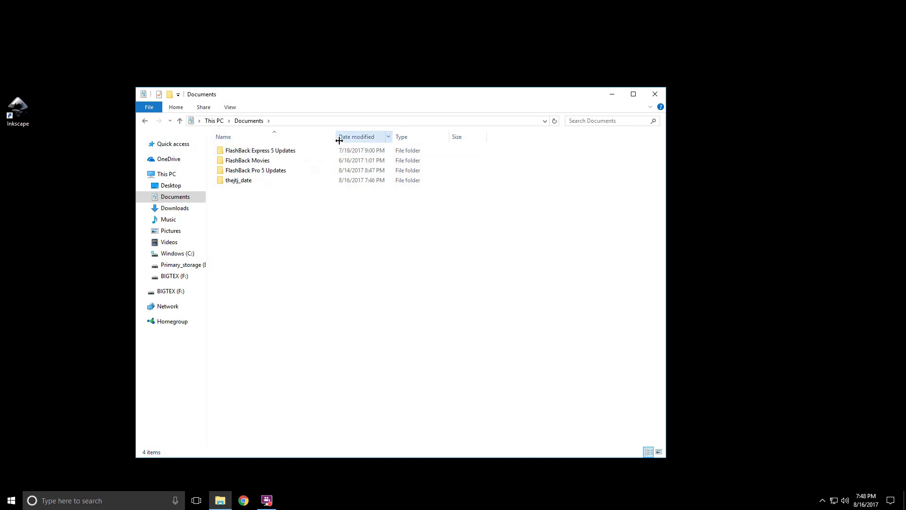
pyautogui.click(364, 138)
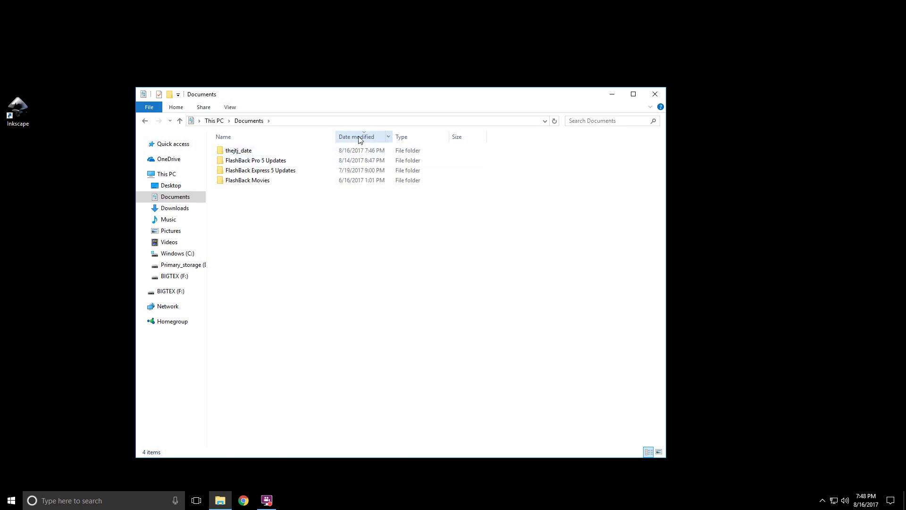
pyautogui.click(360, 140)
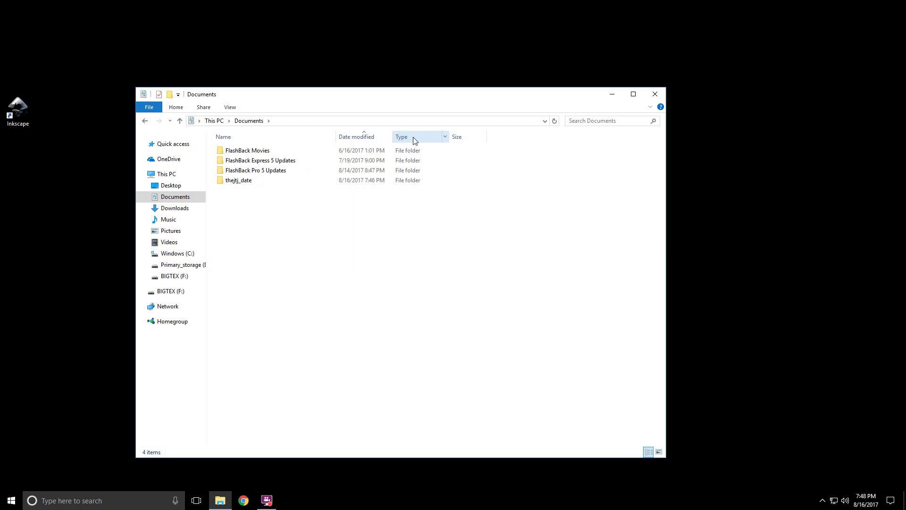